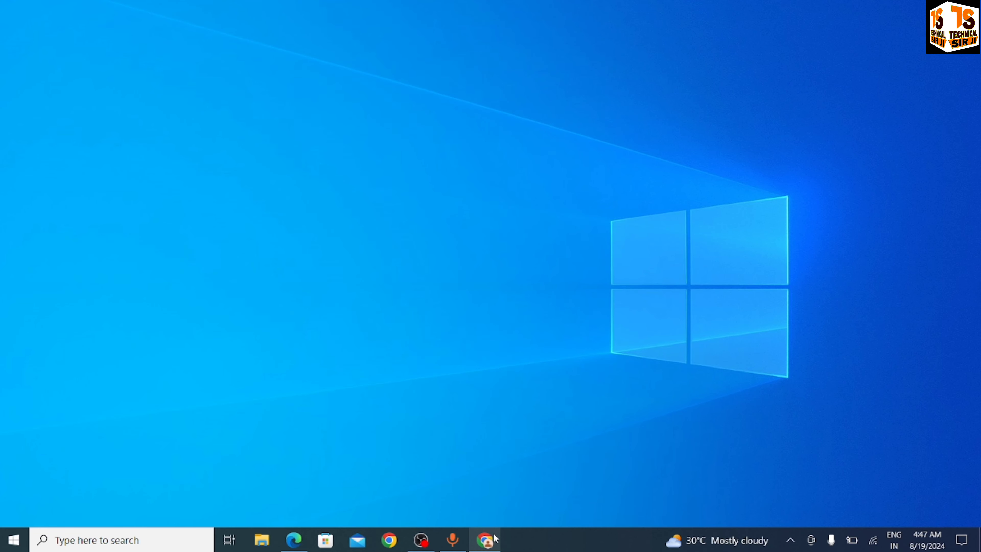
Open the 'Income Tax Department: Home' result in Chrome and go to the e-Filing login page
click(485, 539)
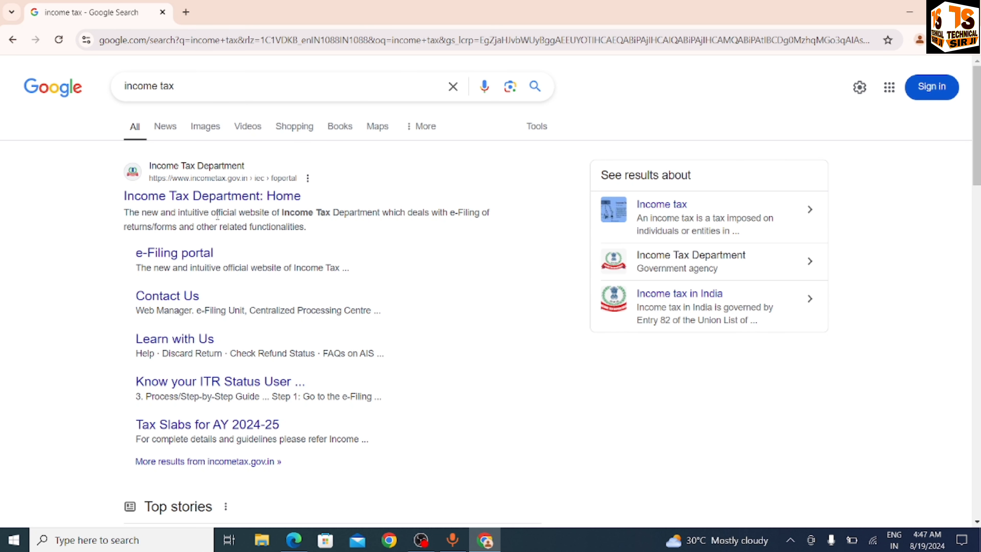
click(203, 201)
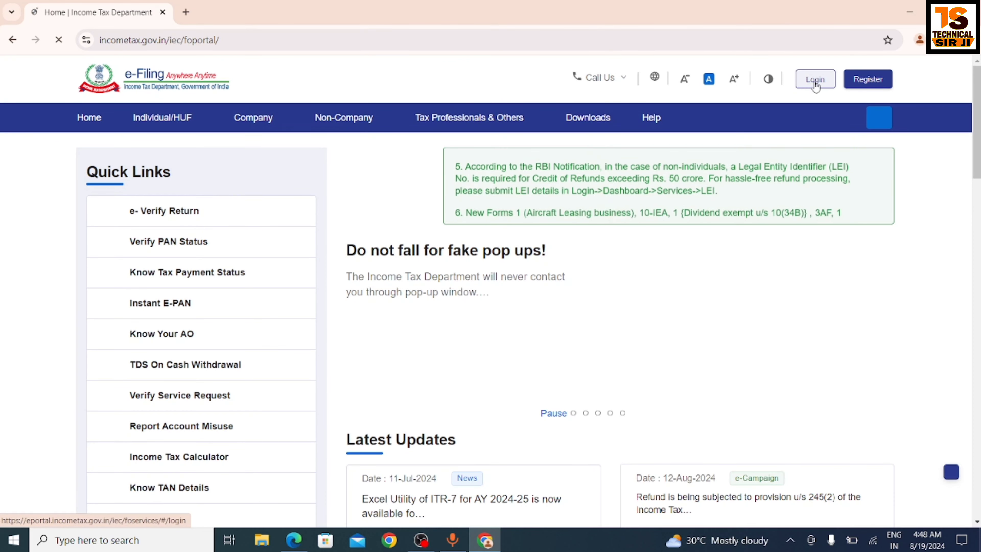
click(824, 86)
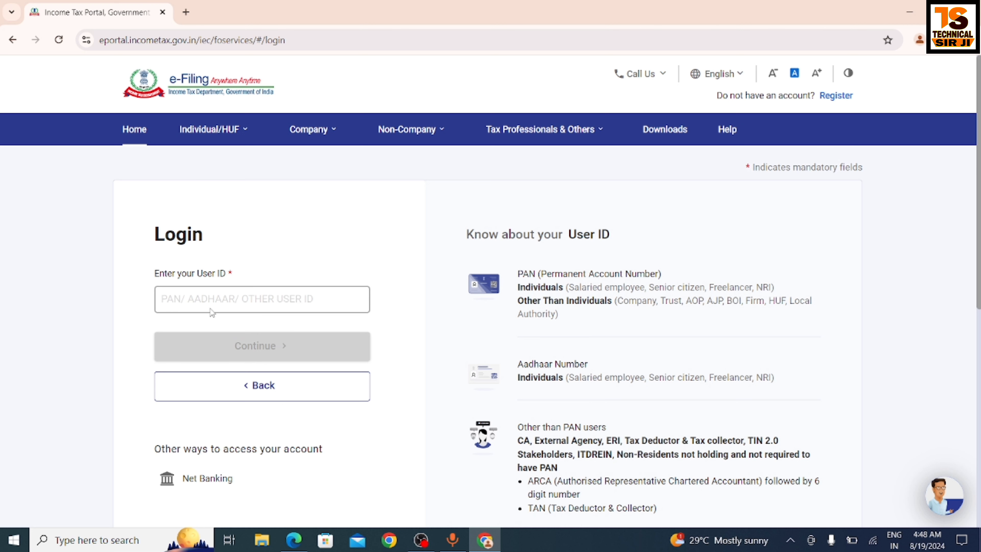
Paste the PAN into the User ID field and continue to the password step
click(255, 302)
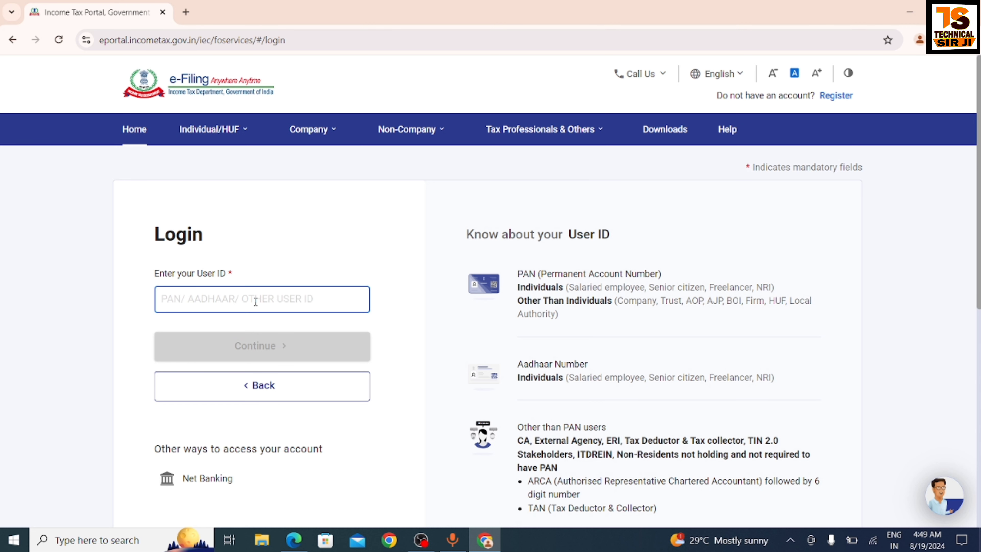
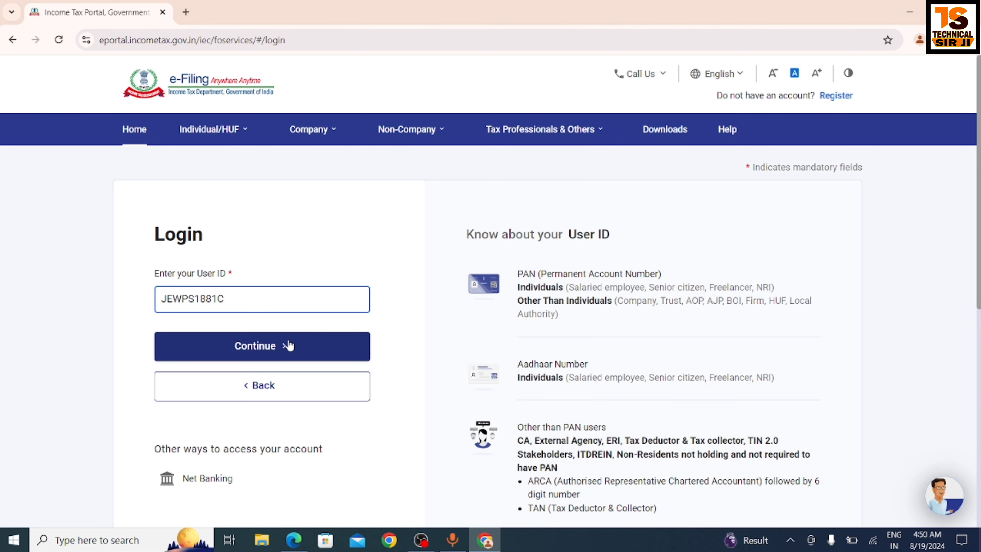
click(273, 359)
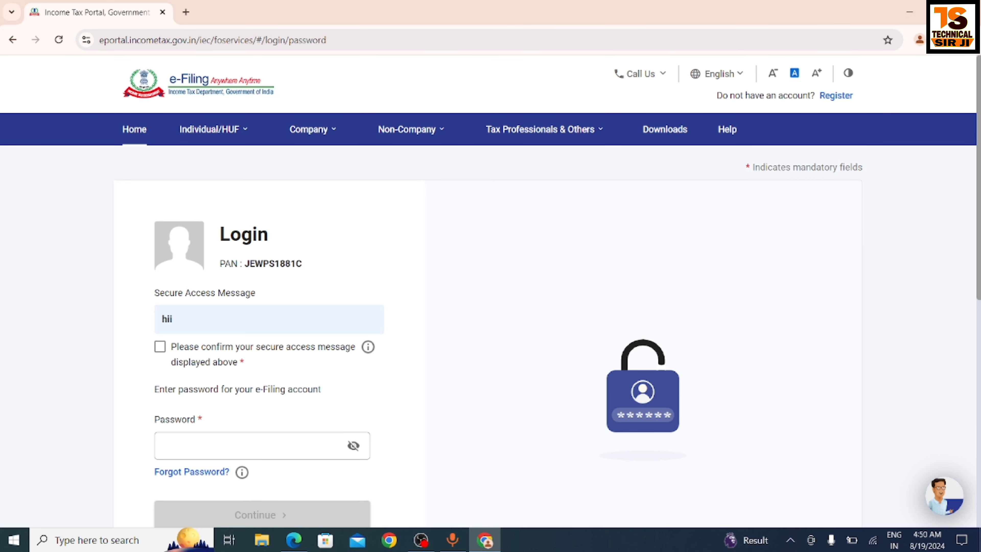
scroll(488, 333, down, 2)
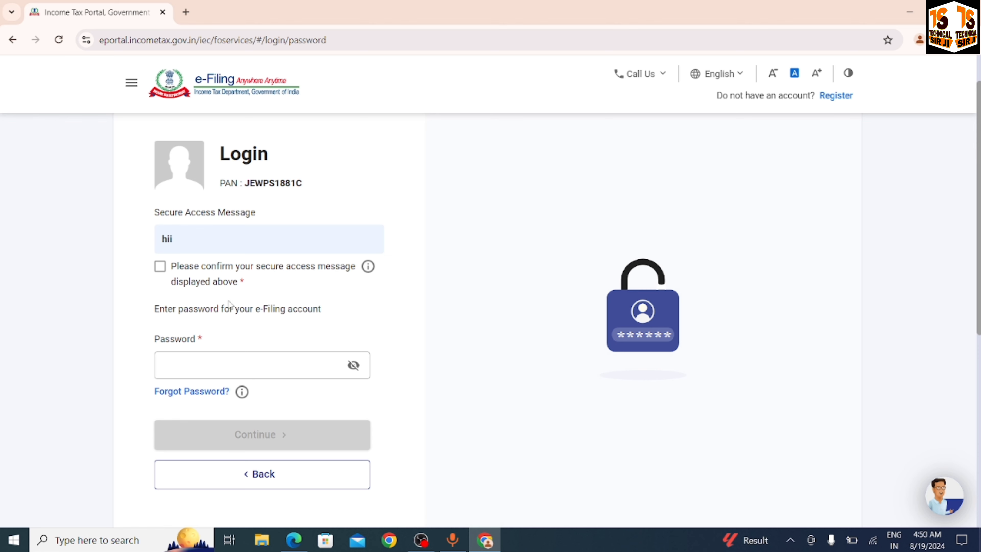
Visit the Forgot Password page, then go back to the Login page's User ID step
right_click(192, 395)
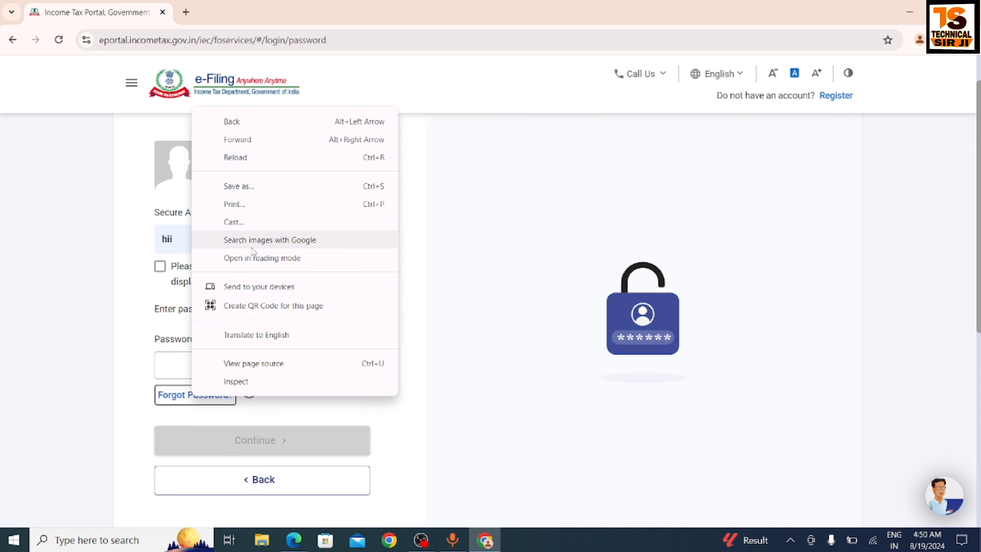
click(178, 404)
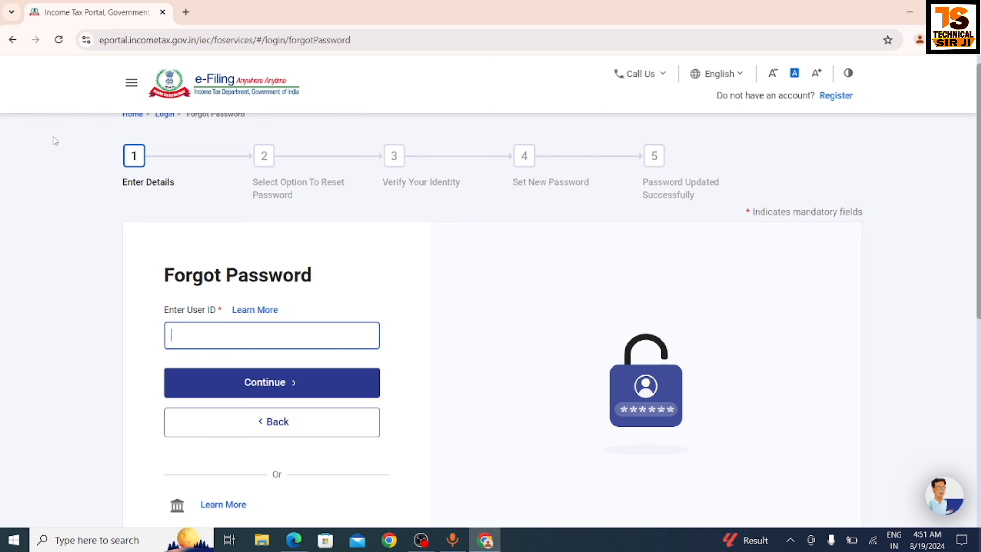
click(16, 41)
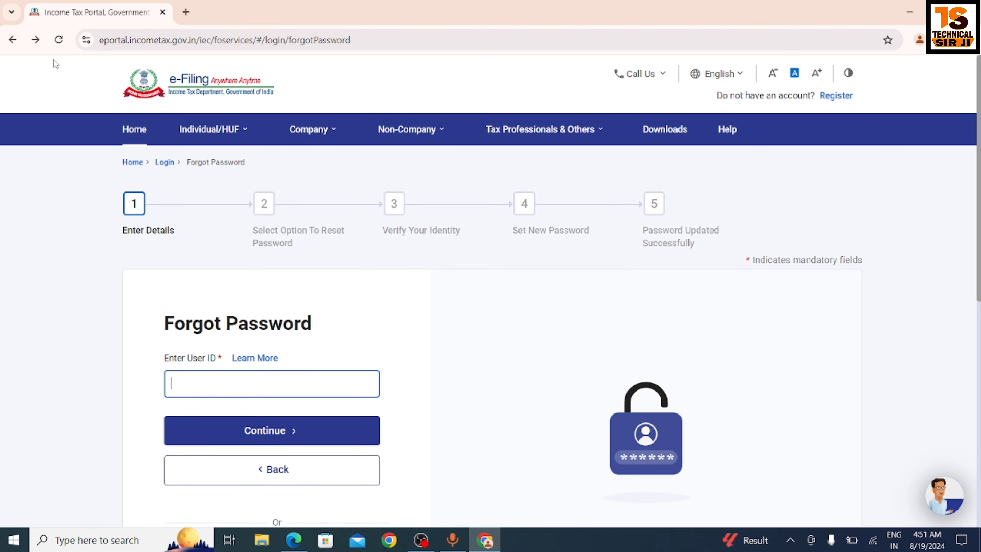
click(13, 39)
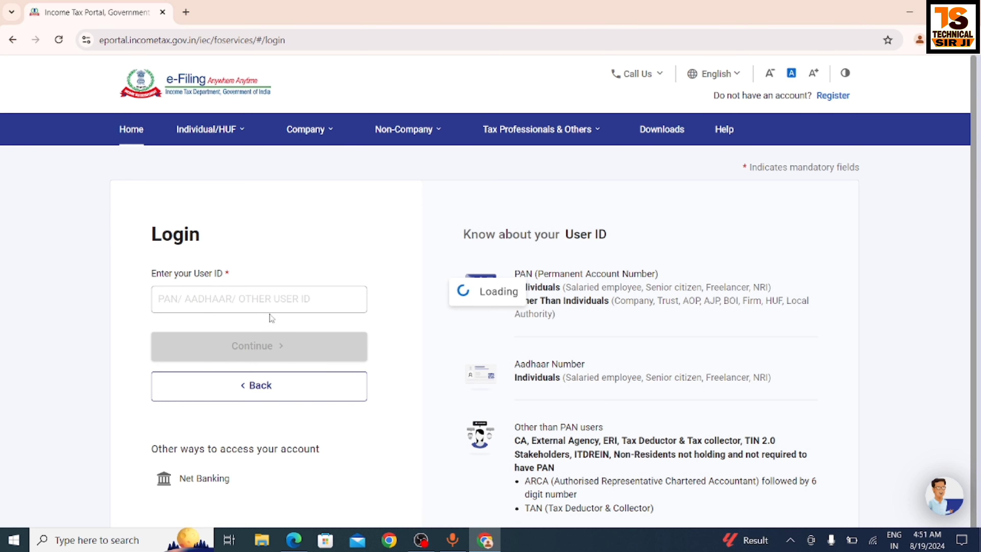
Re-enter the PAN as User ID and continue to the password step
click(275, 305)
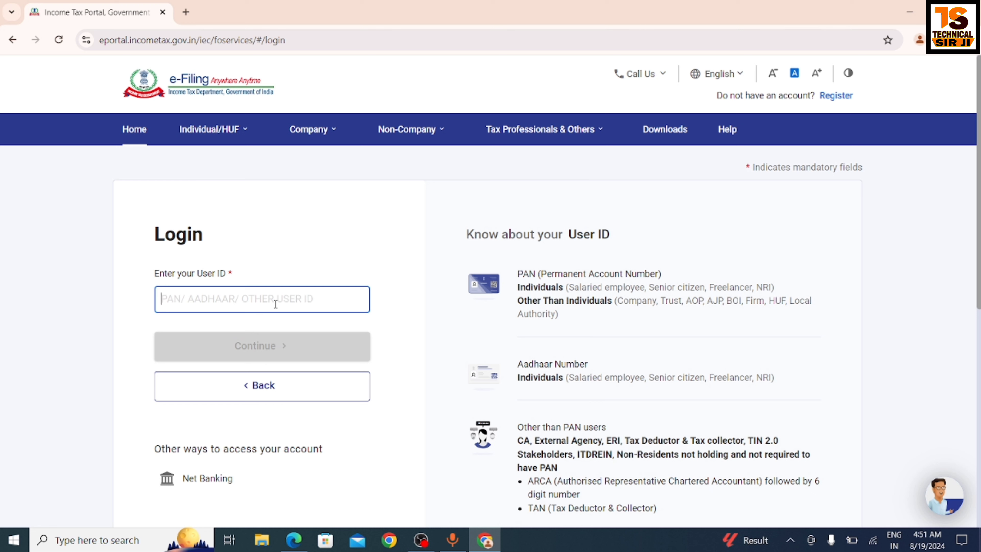
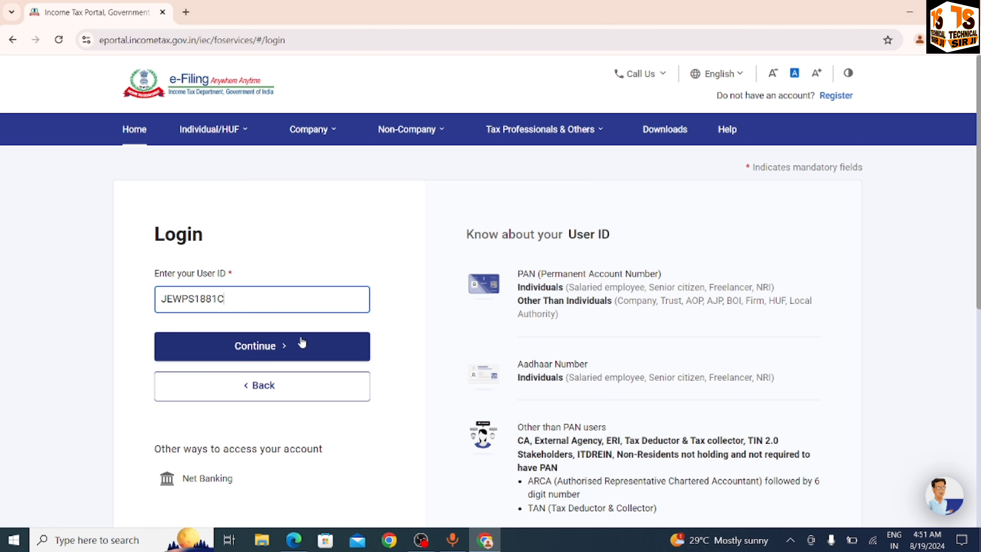
click(292, 348)
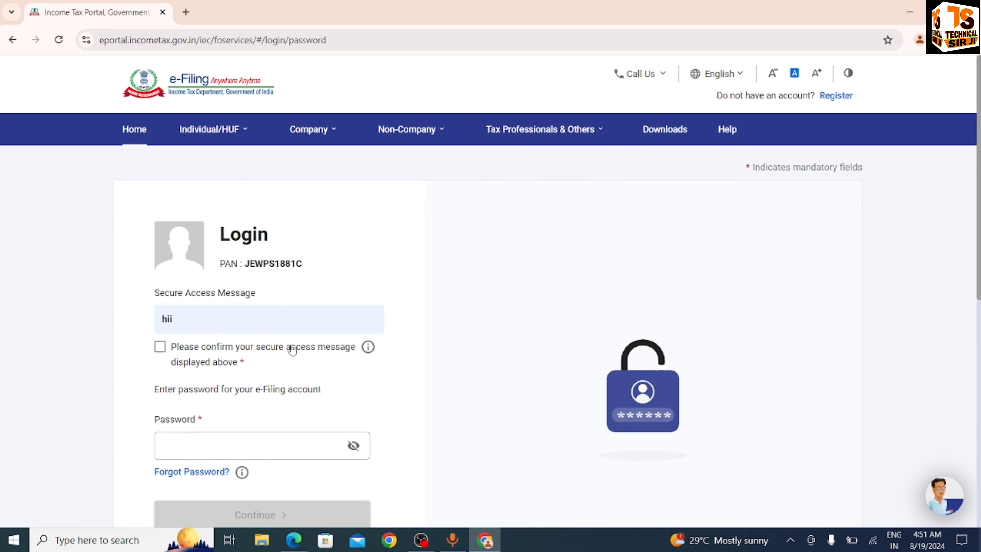
Paste the account password into the Password field
click(281, 442)
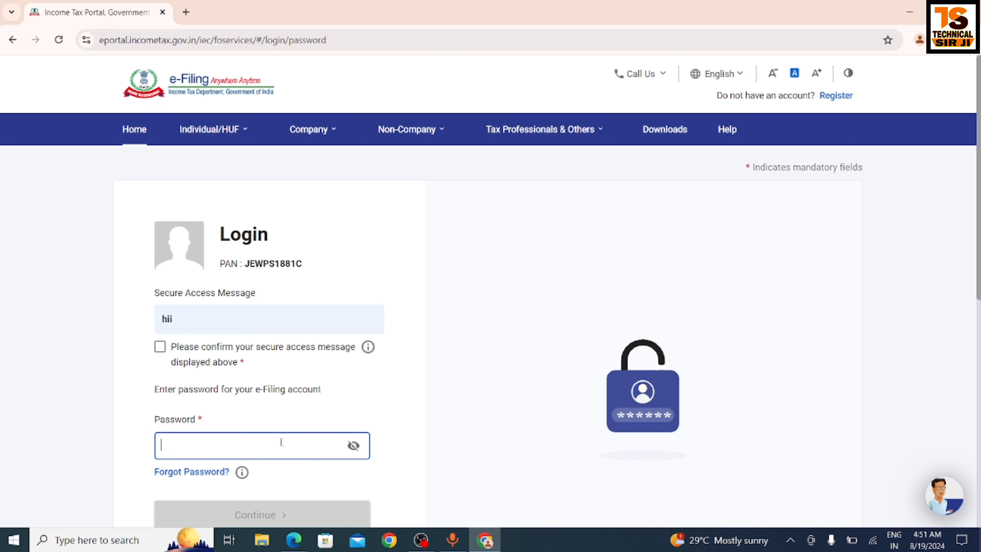
text(•)
key(ctrl+v)
scroll(469, 298, down, 3)
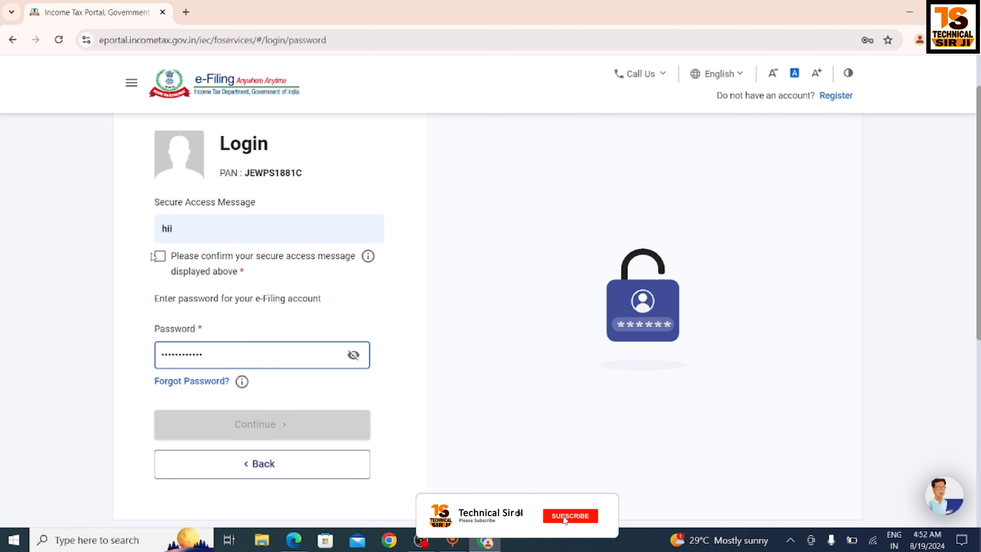
Tick the secure access message confirmation and log in to the e-Filing account
click(159, 256)
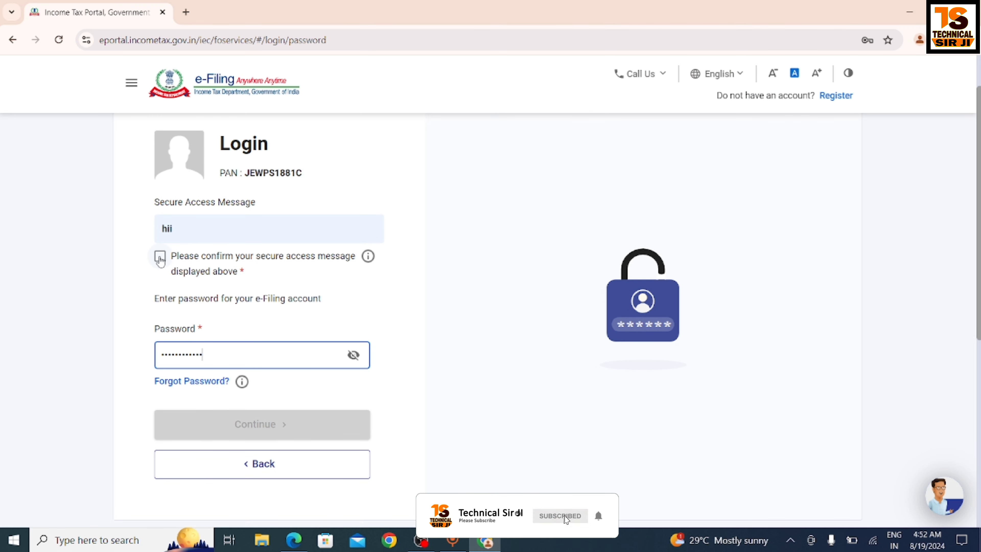
click(199, 350)
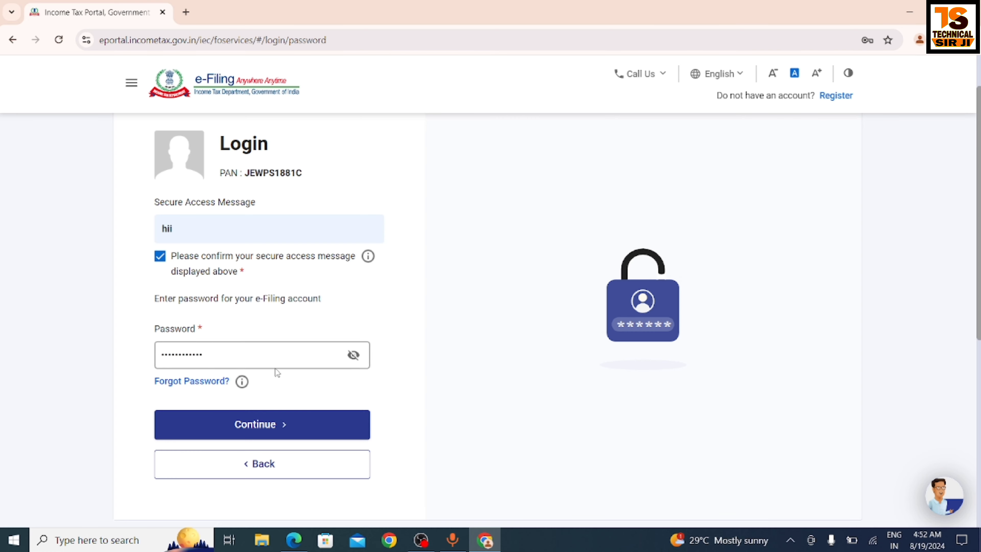
click(238, 425)
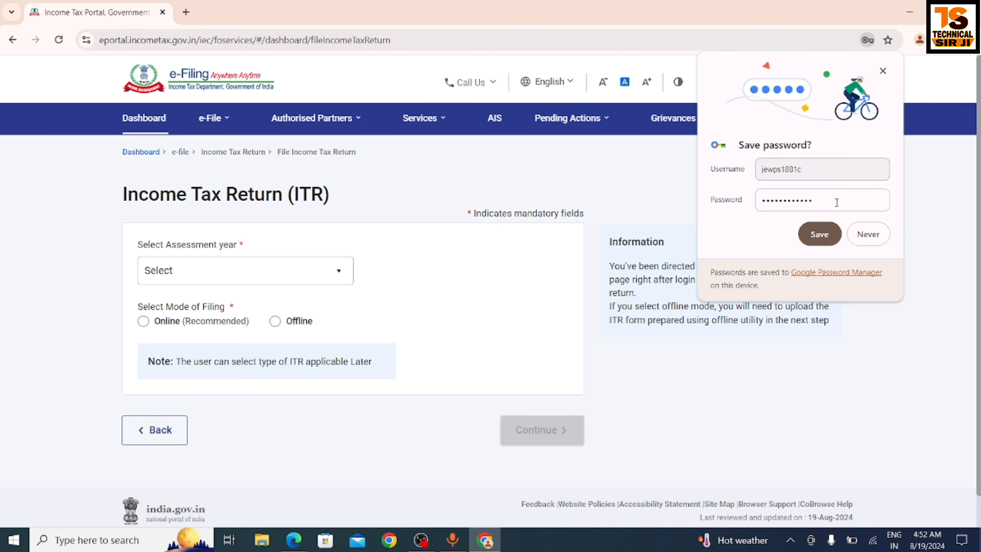
Dismiss the save-password prompt and bring up the e-File menu's Income Tax Returns submenu
click(855, 230)
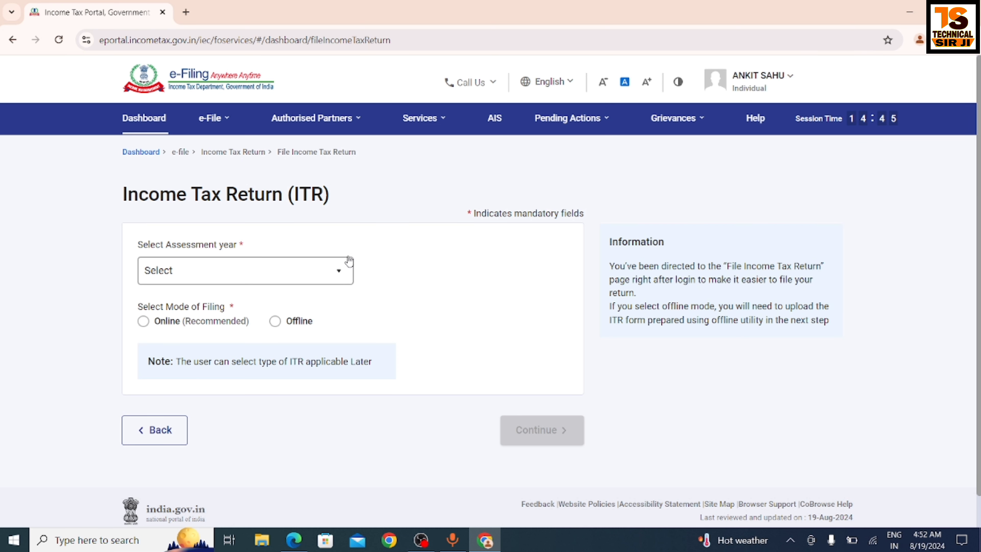
click(238, 132)
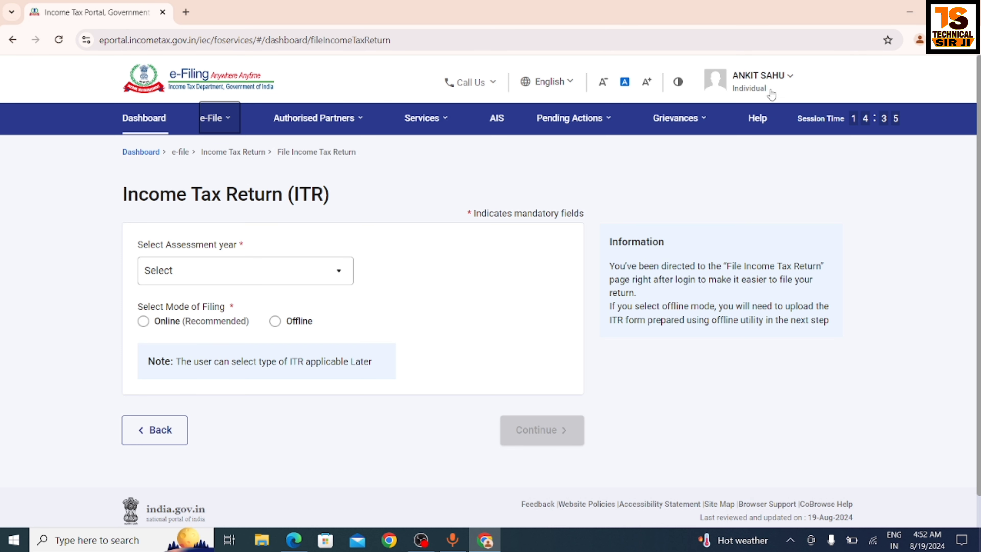
click(537, 134)
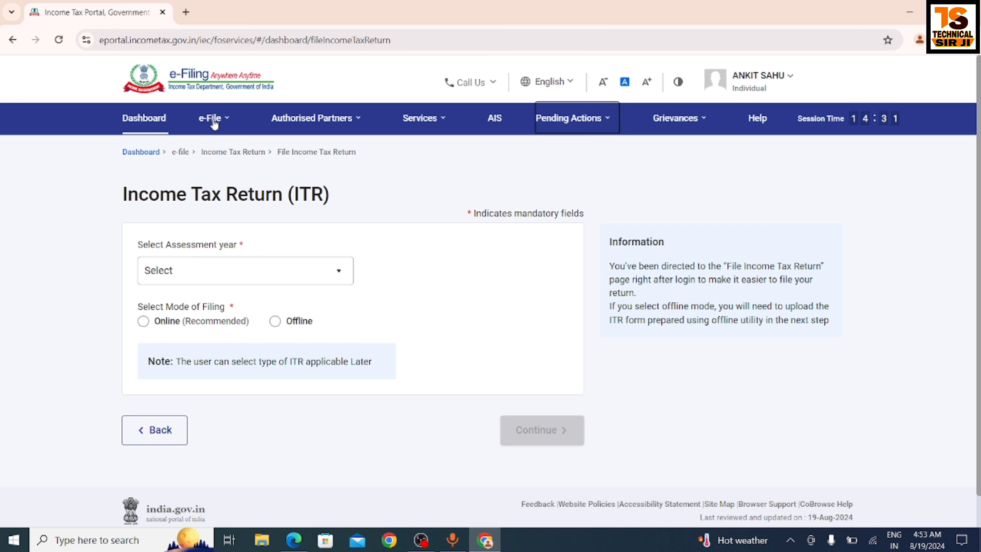
click(222, 120)
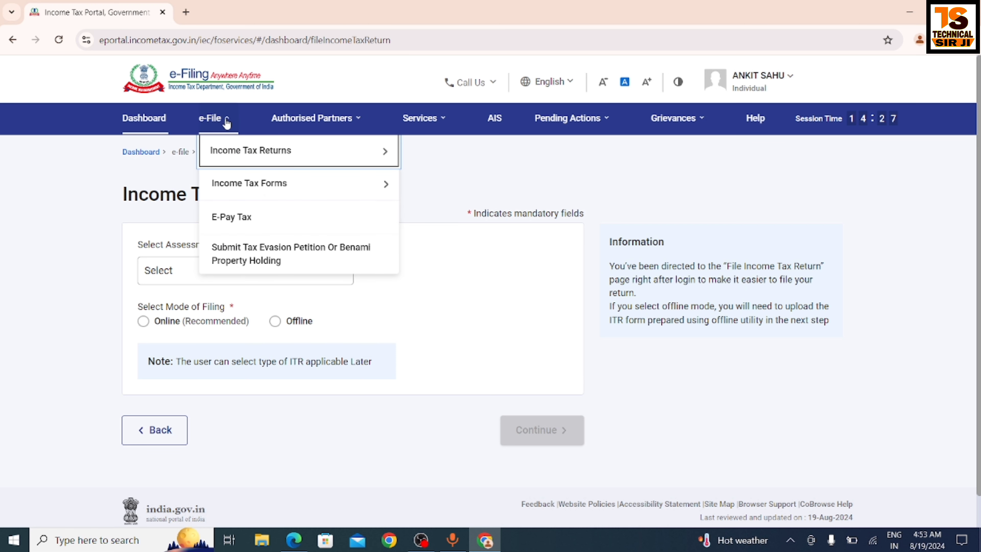
mouse_move(258, 159)
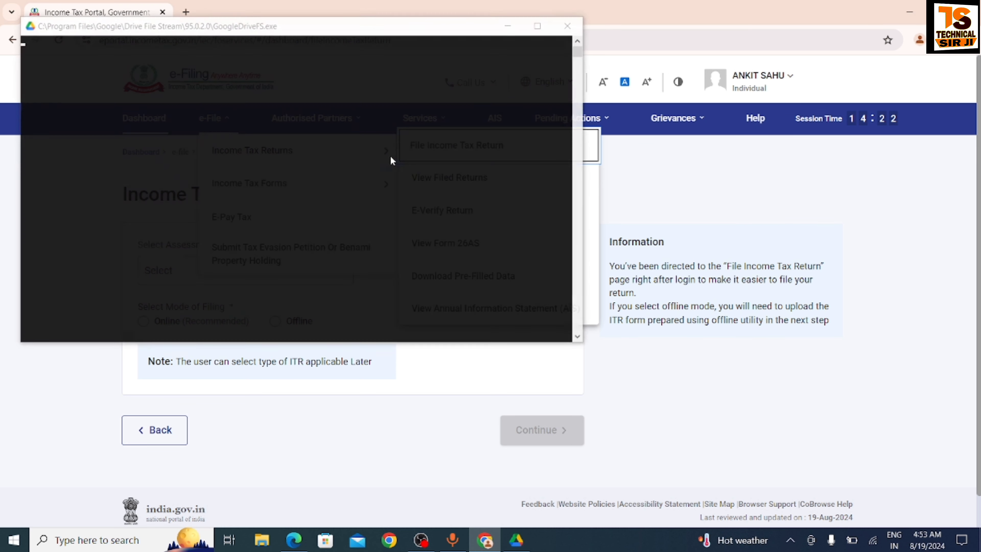
click(158, 105)
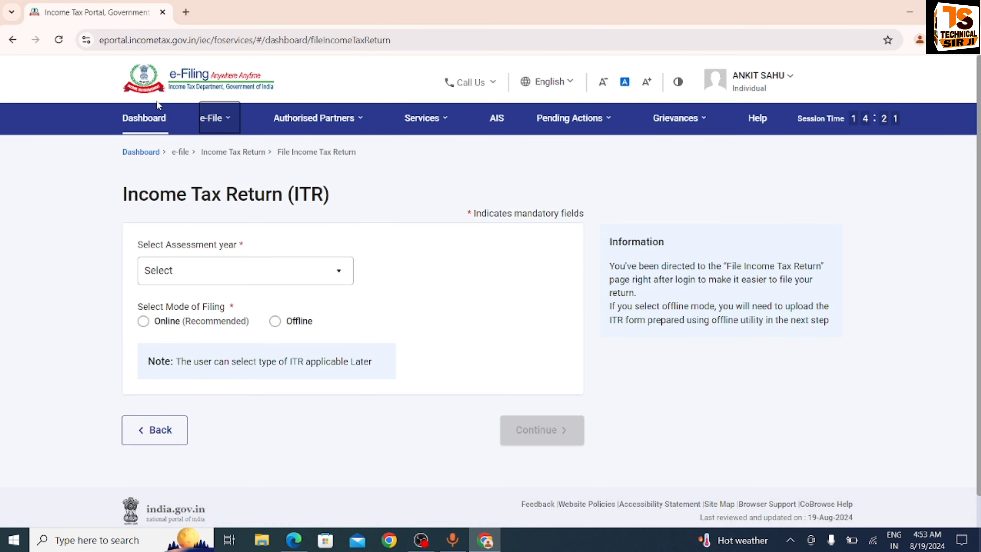
click(229, 118)
mouse_move(242, 155)
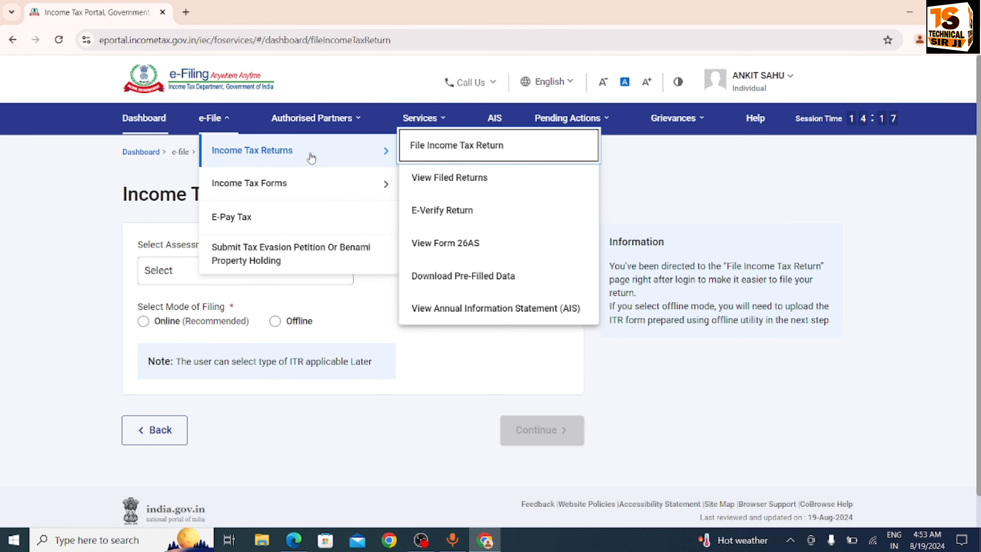
Open View Filed Returns, dismiss the sync notification, and bring the A.Y. 2024-25 ITR-3 card into view
click(461, 185)
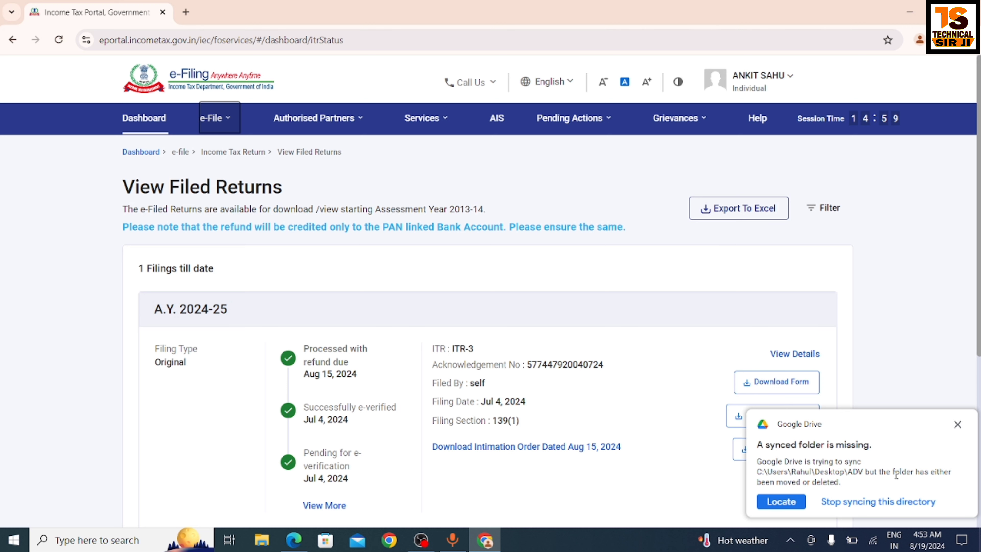
click(958, 424)
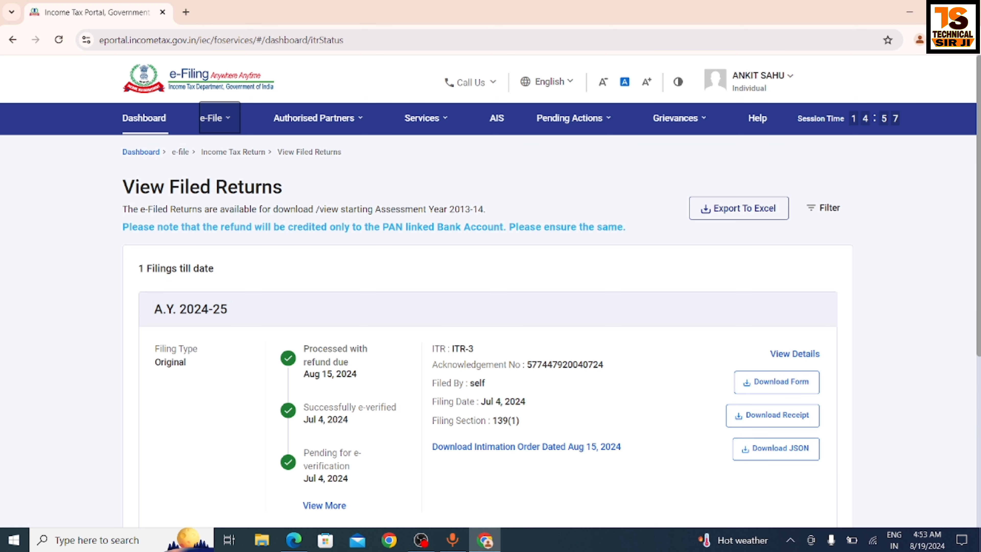
drag(979, 294, 979, 334)
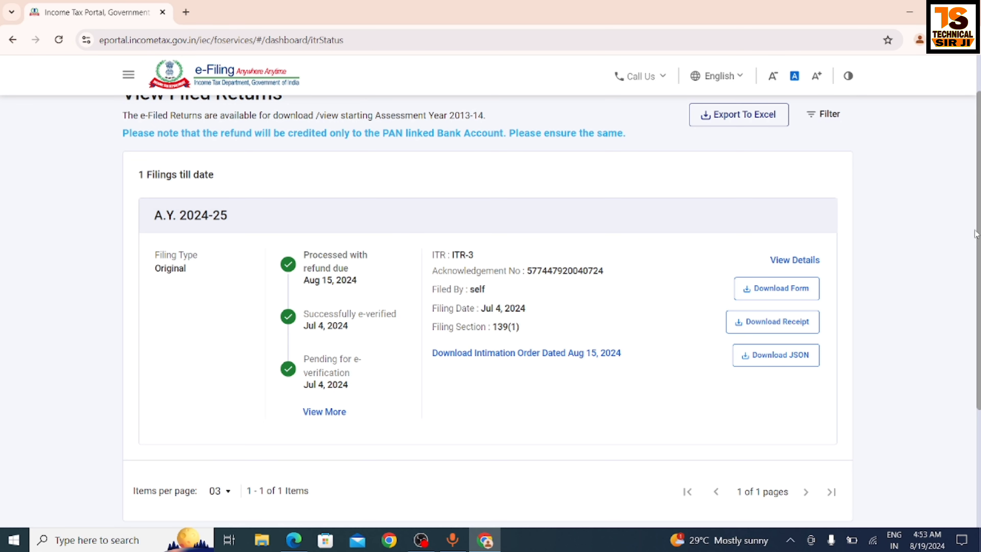
scroll(979, 229, down, 2)
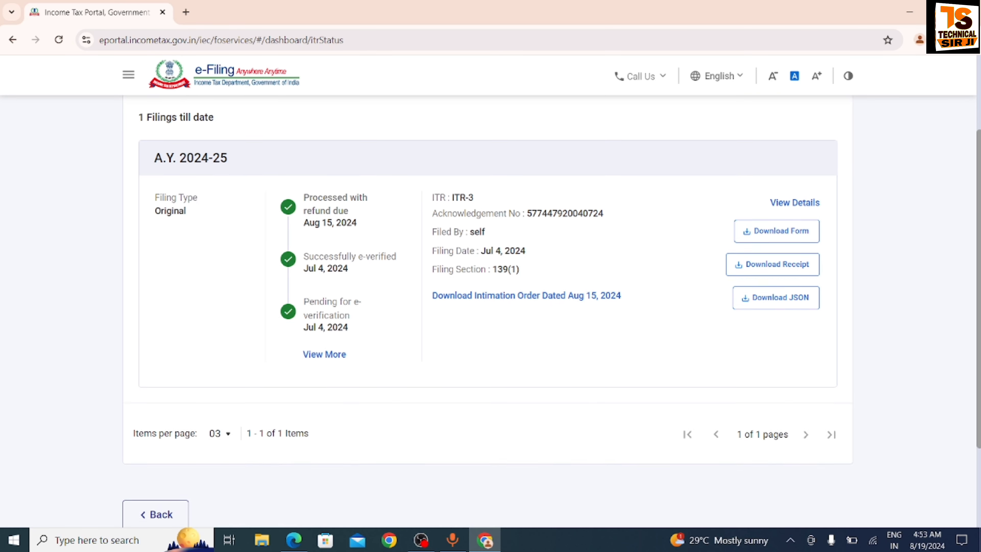
scroll(979, 229, up, 1)
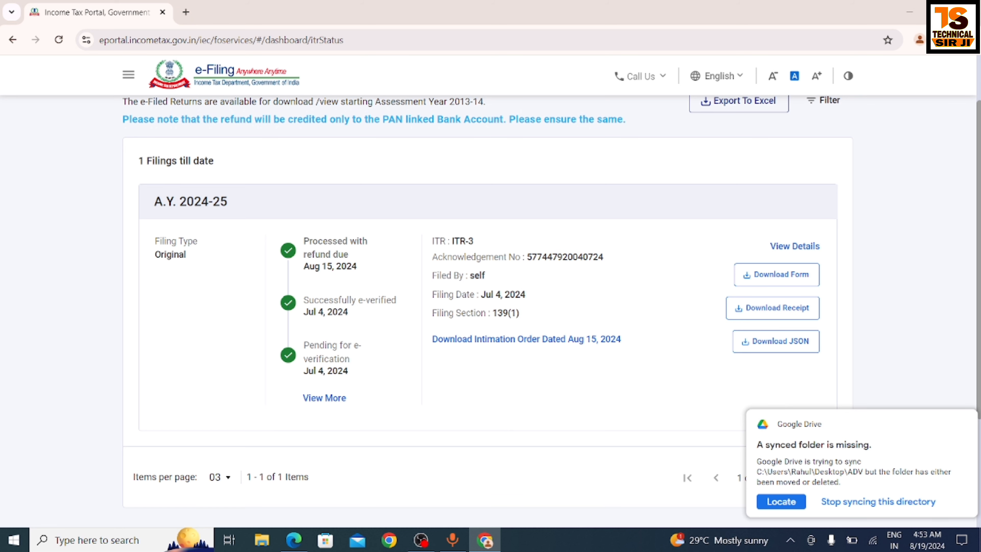
click(961, 425)
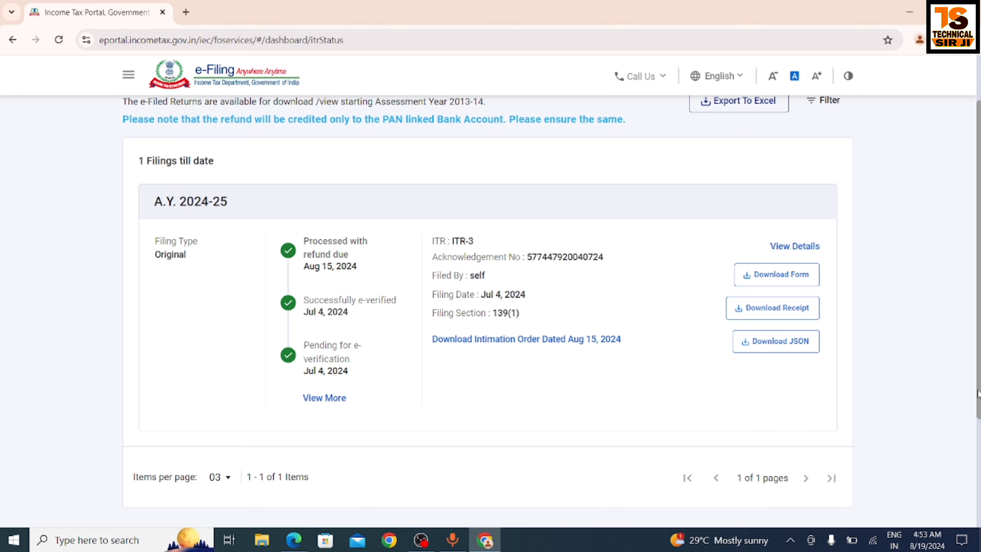
mouse_move(974, 407)
mouse_down()
mouse_move(974, 437)
mouse_move(975, 421)
mouse_up()
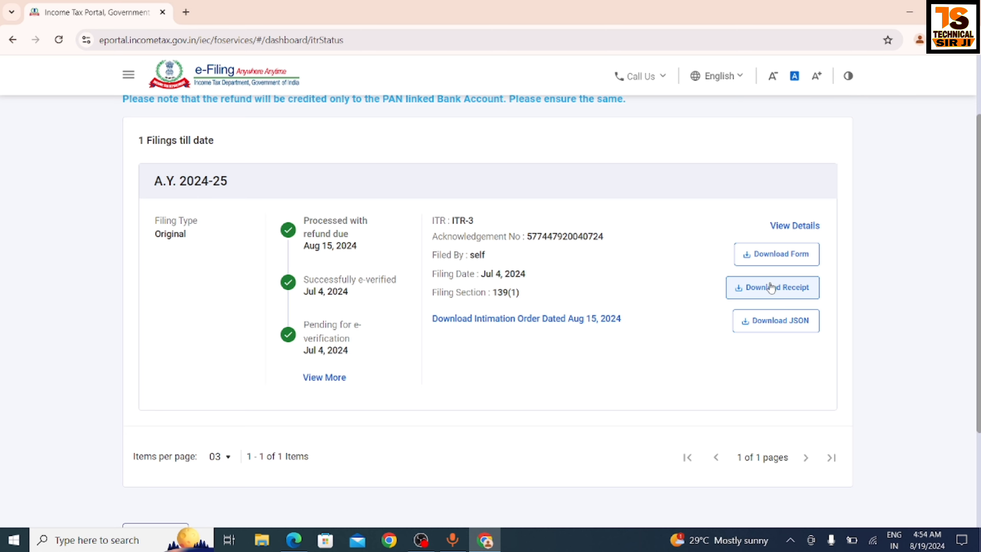
Download the ITR-3 acknowledgement receipt and open the ACK PDF showing 5,490 refundable
click(770, 288)
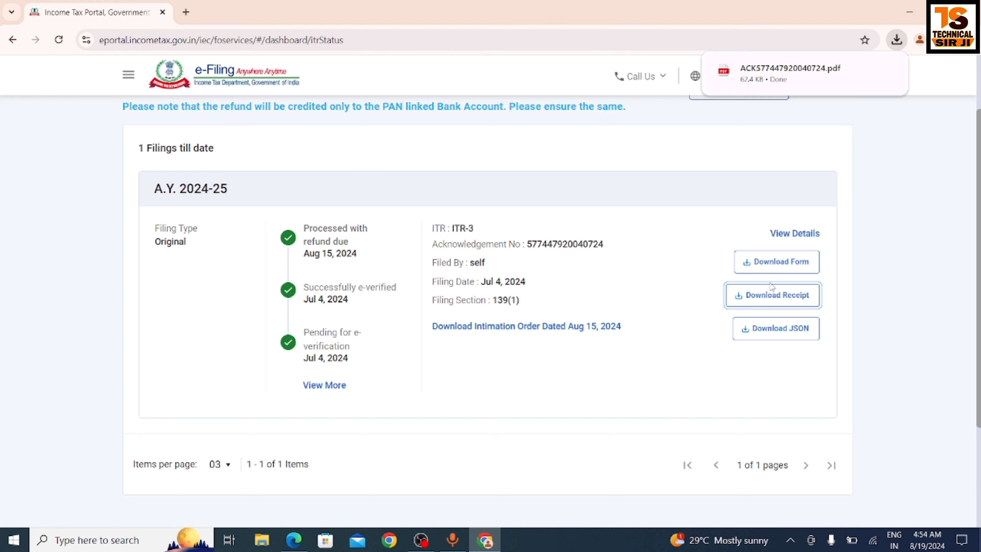
click(810, 77)
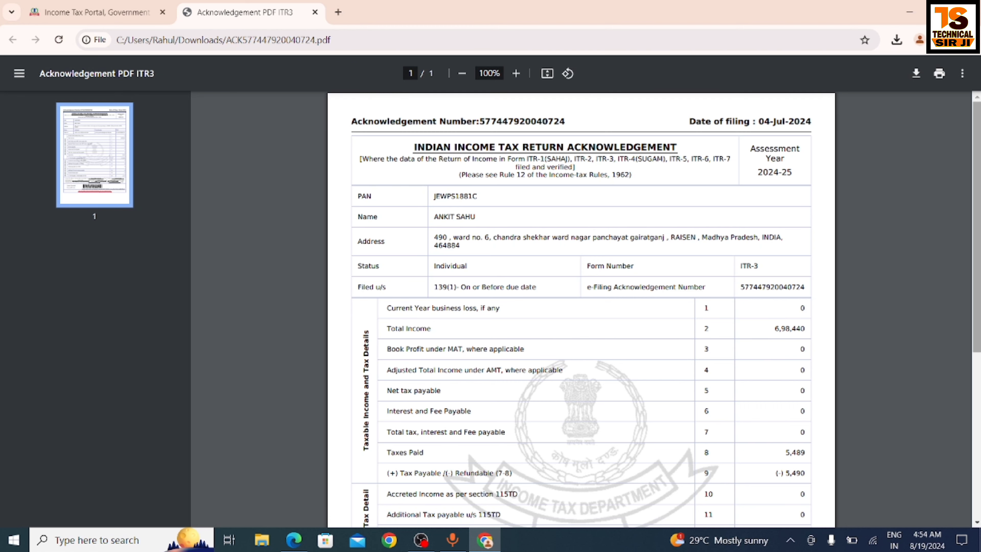
Scroll through the A.Y. 2024-25 acknowledgement PDF, then return to the Income Tax Portal tab
scroll(977, 269, down, 2)
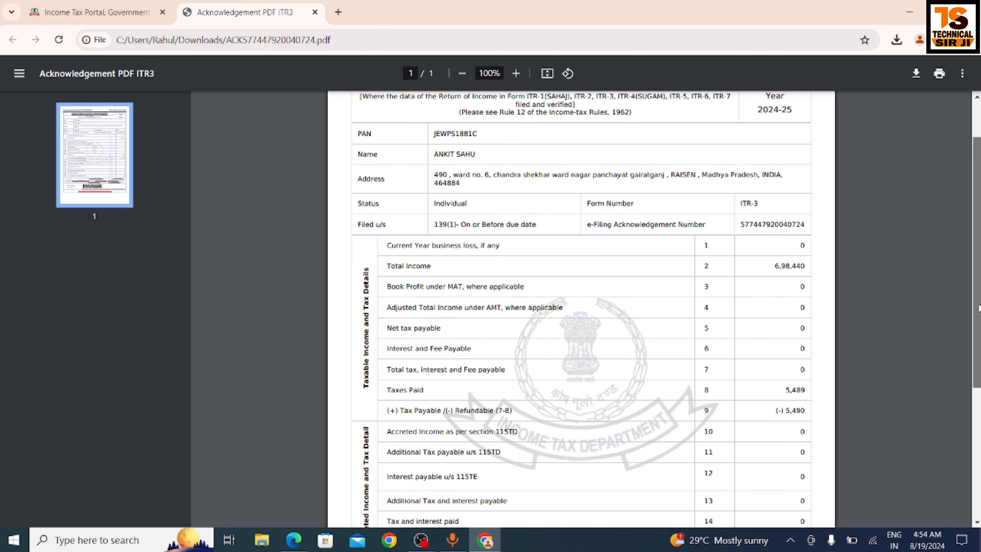
scroll(978, 307, down, 3)
scroll(428, 266, up, 5)
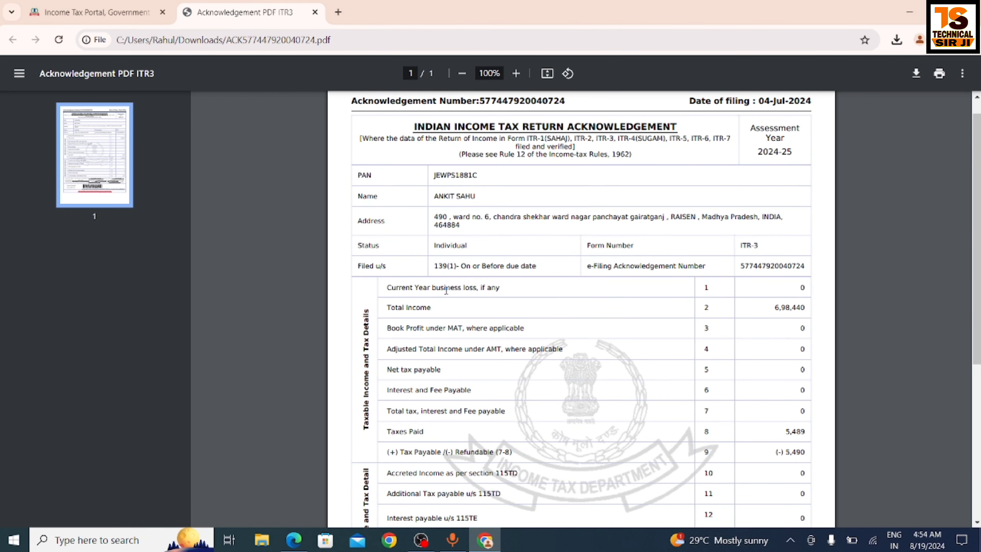
click(97, 6)
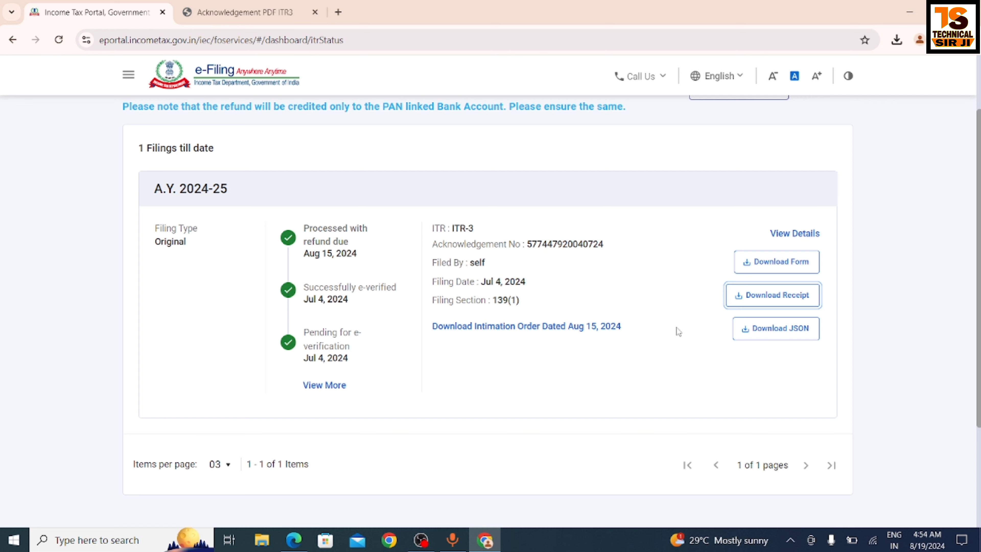
Download the full filed ITR-3 form and open the 91-page Form_pdf
click(771, 265)
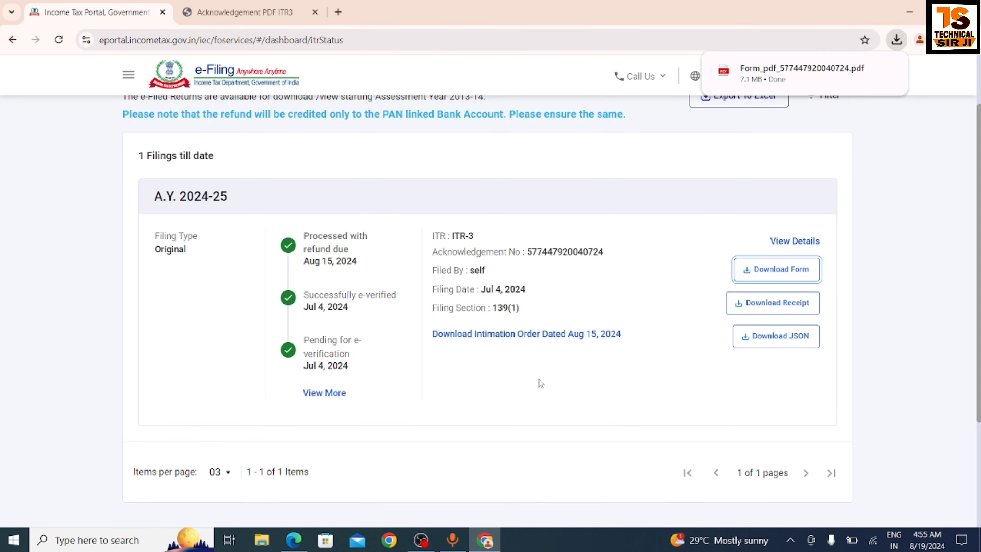
click(789, 79)
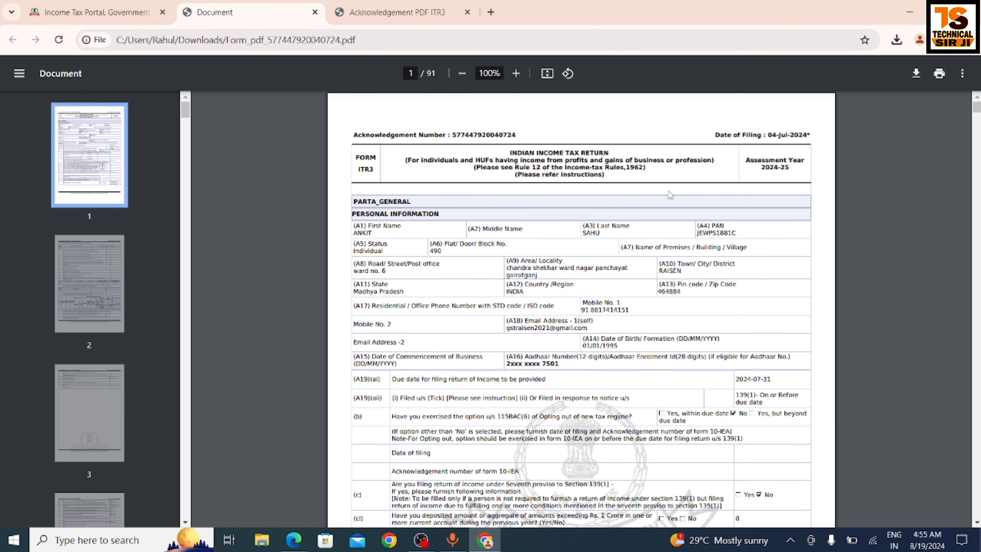
Scroll the ITR-3 PDF down to page 25, then return to the portal's filed returns tab
drag(977, 103, 834, 204)
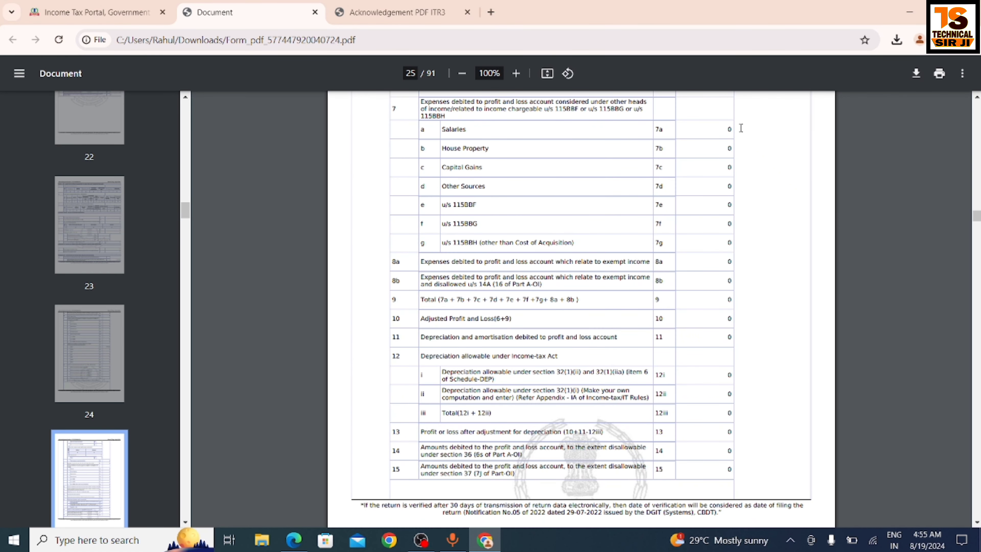
click(143, 6)
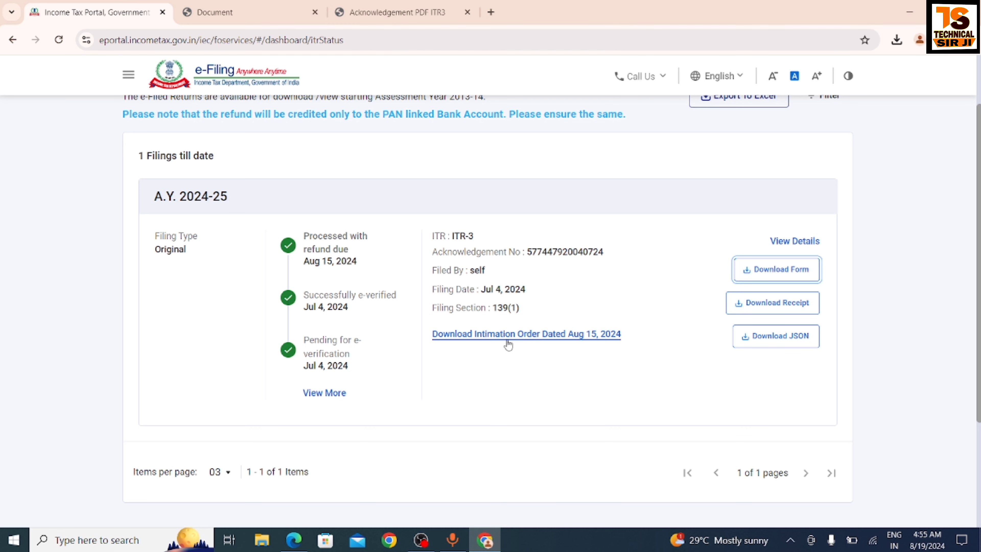
Download the Aug 15, 2024 intimation order and open the CPC intimation PDF
click(566, 334)
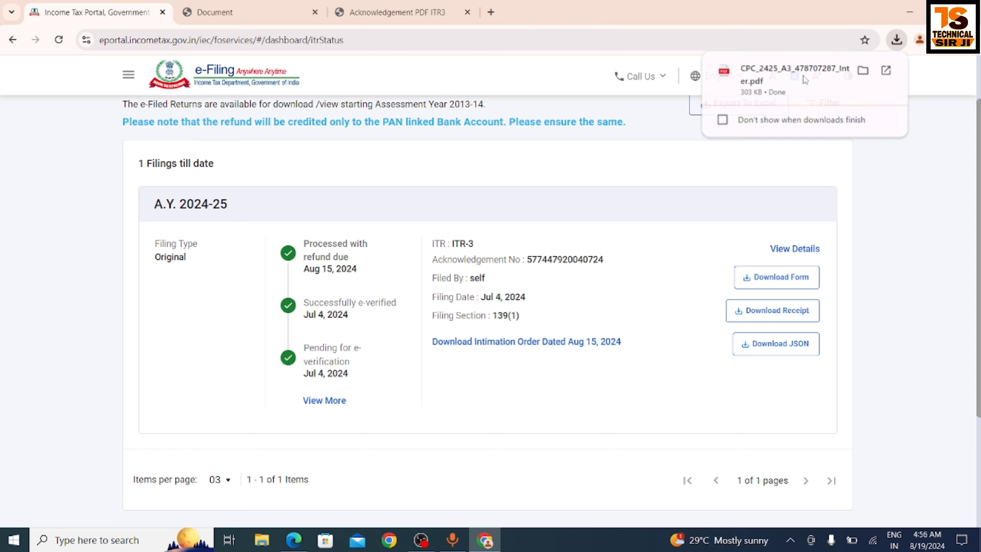
click(805, 79)
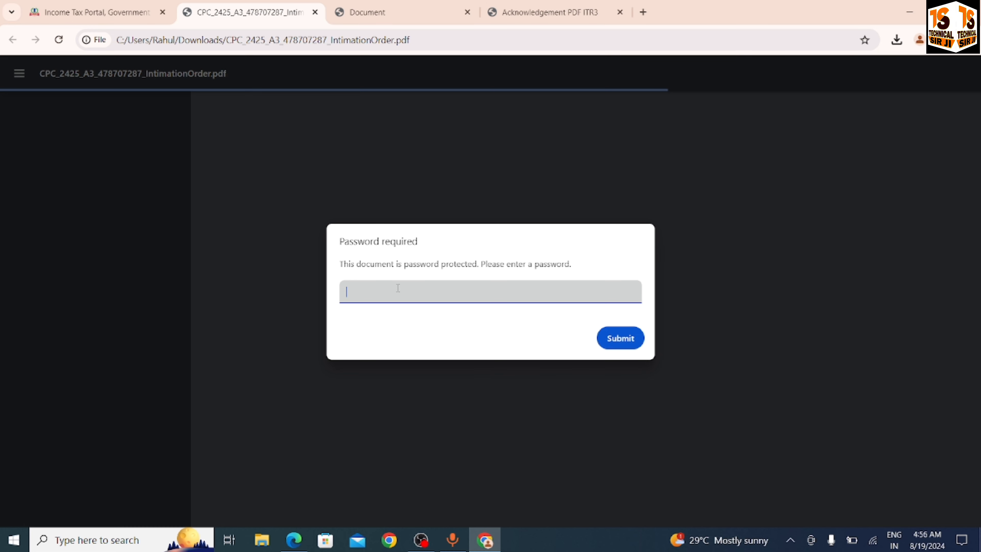
Enter the document password to unlock the 8-page Section 143(1) intimation
text(••)
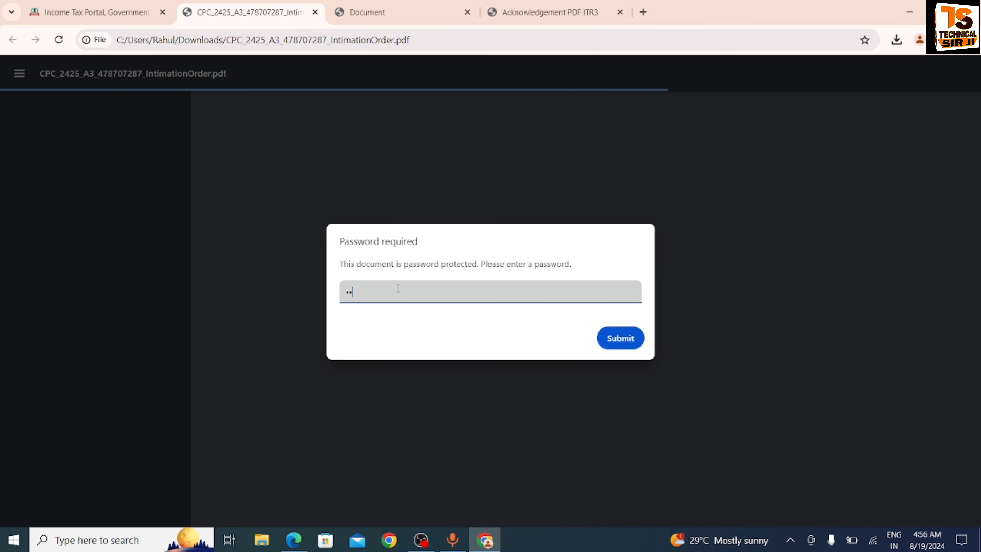
text(•••••••••)
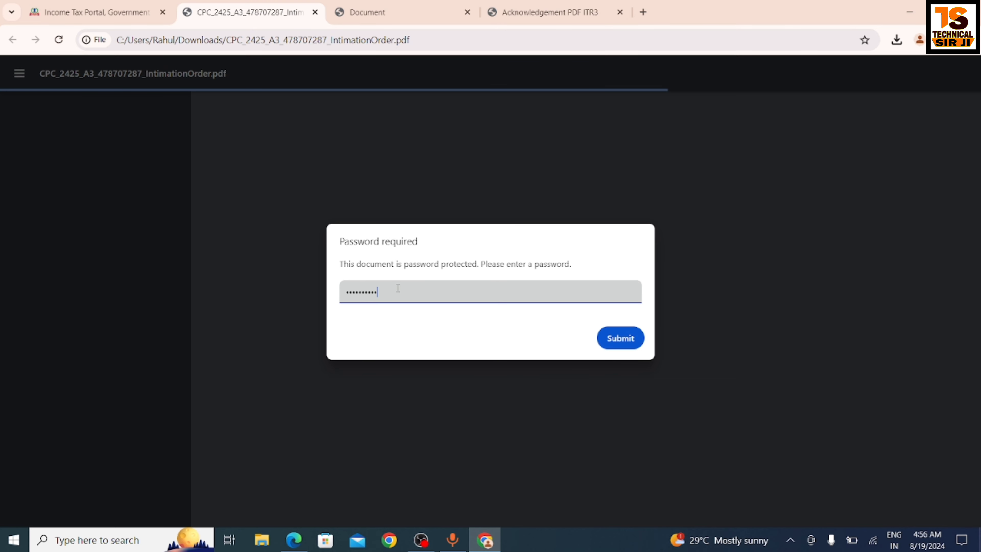
text(0)
click(609, 329)
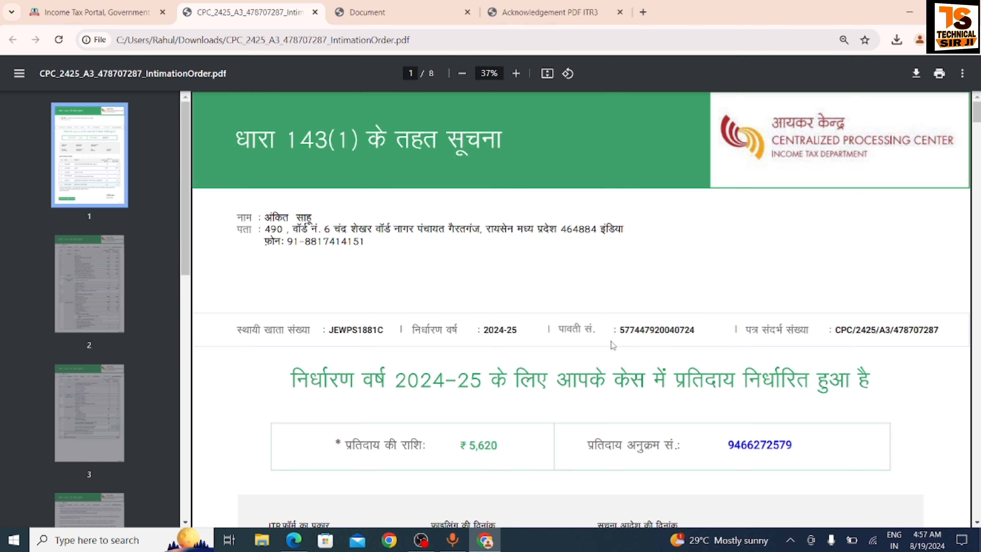
Scroll to page 7 to see TDS 5,489 plus 135 interest, net 5,620 refundable
drag(977, 115, 977, 445)
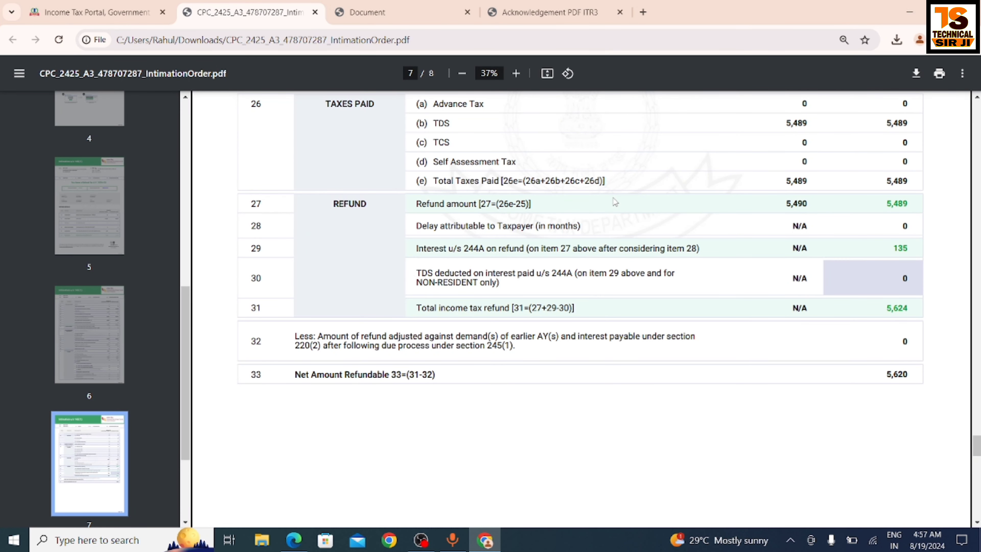
click(96, 12)
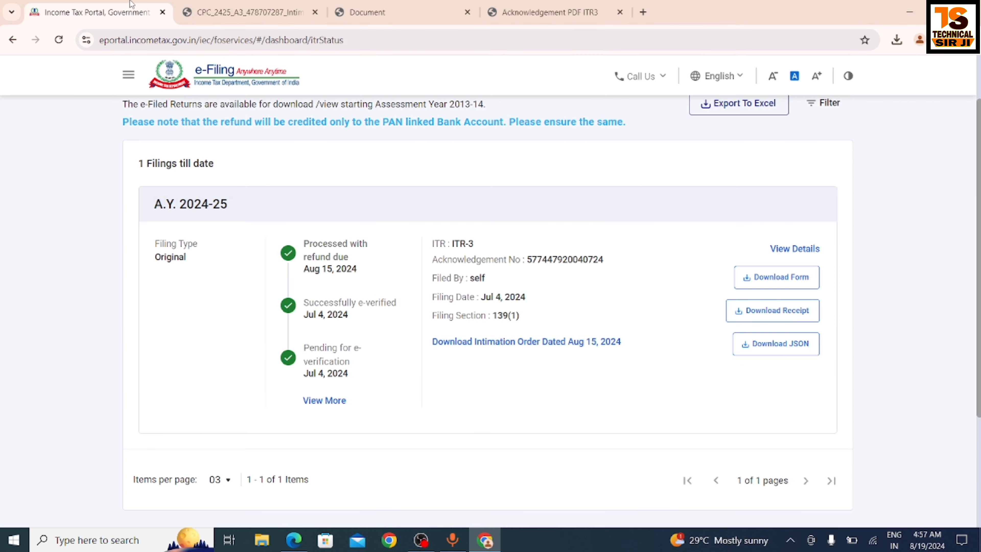